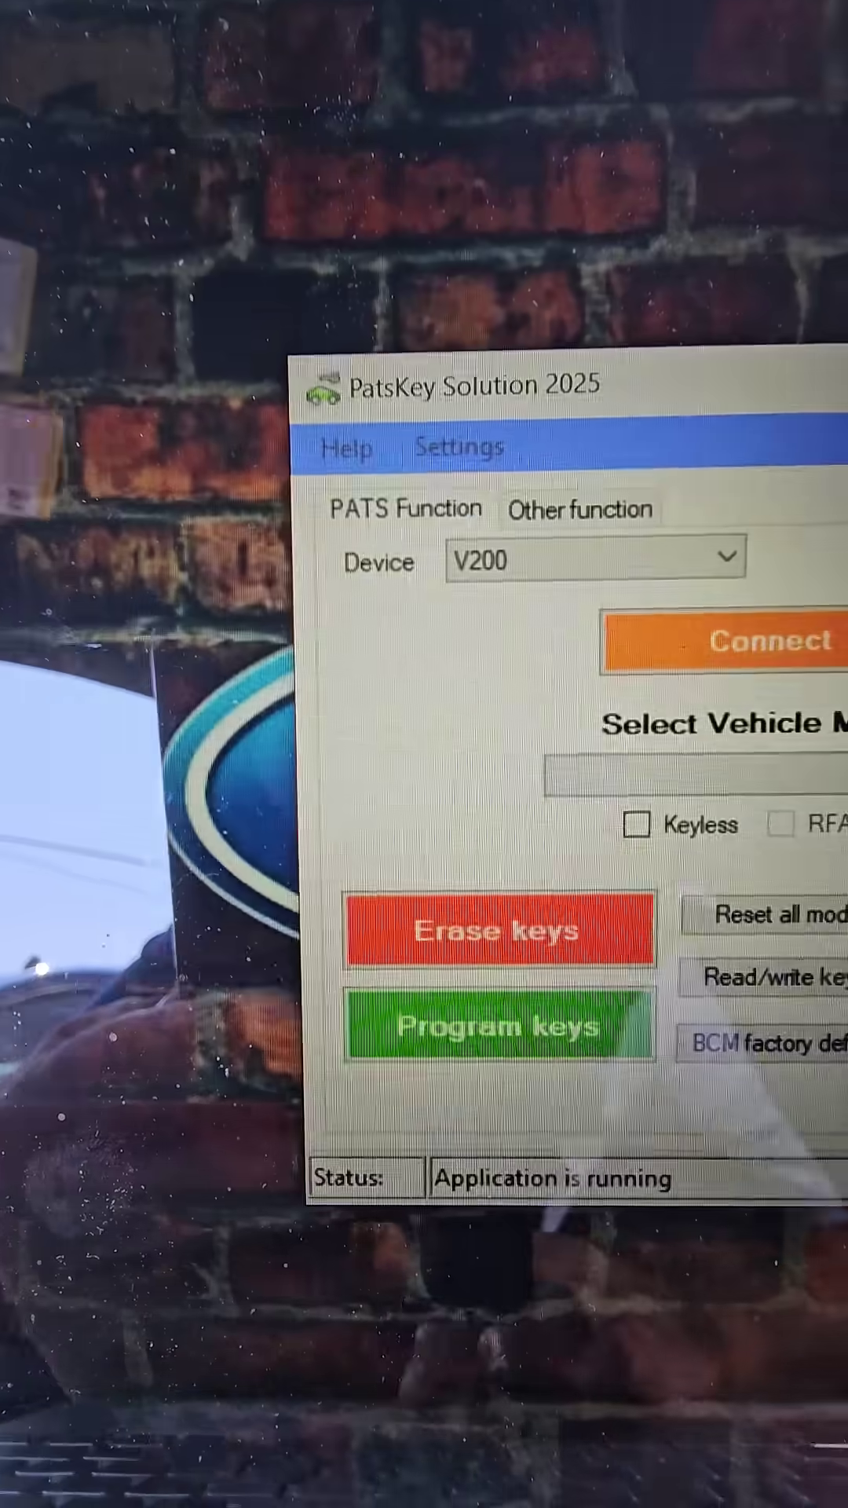
Choose OTHER CAR NOT ON THE LIST as the vehicle, enable Keyless, and attempt key programming.
{"action": "left_click", "coordinate": [707, 775]}
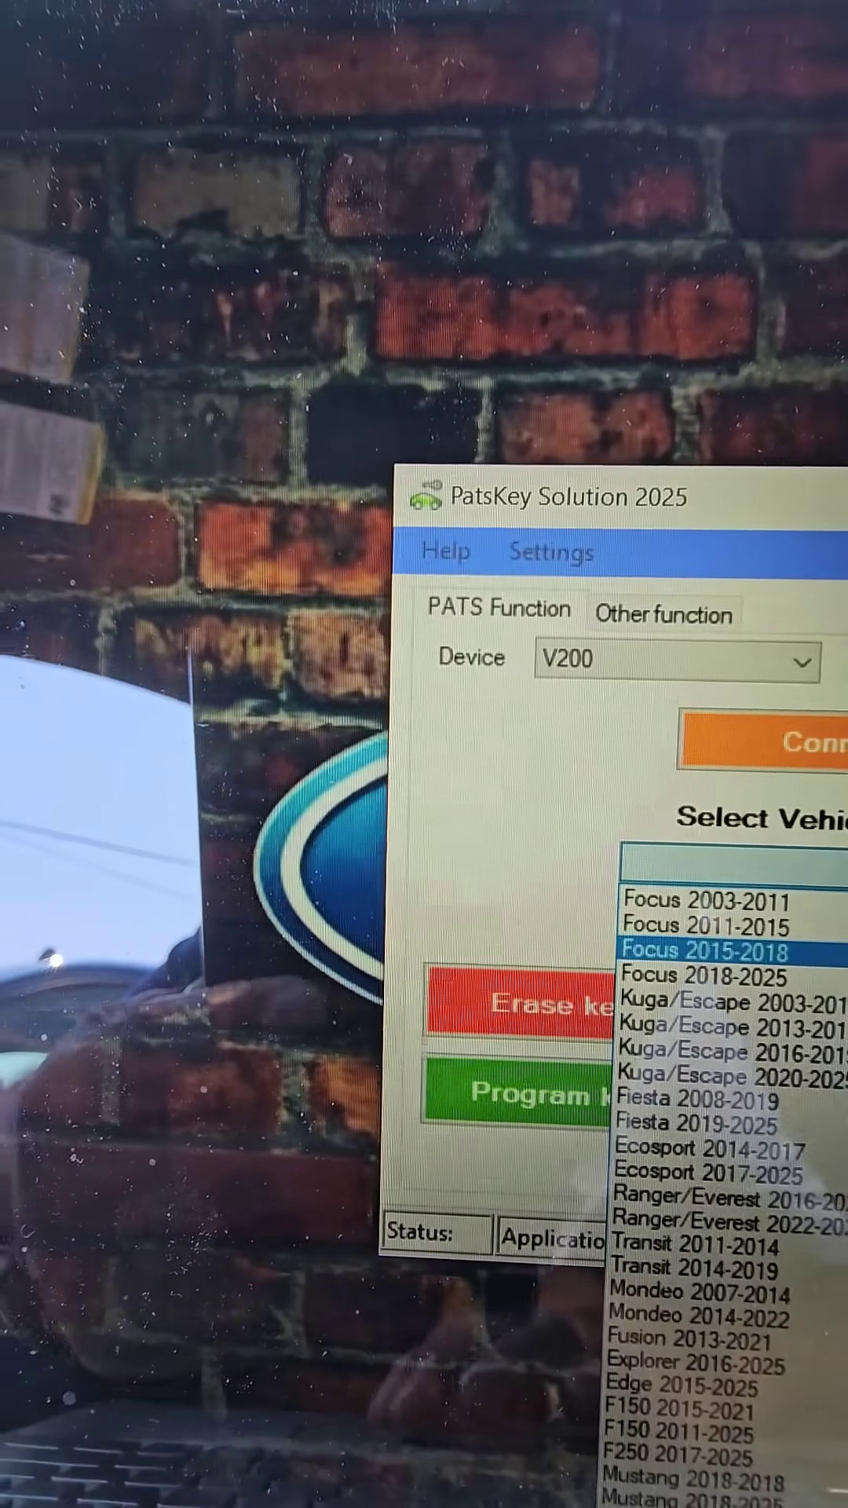
{"action": "scroll", "coordinate": [707, 1179], "scroll_direction": "down", "scroll_amount": 1}
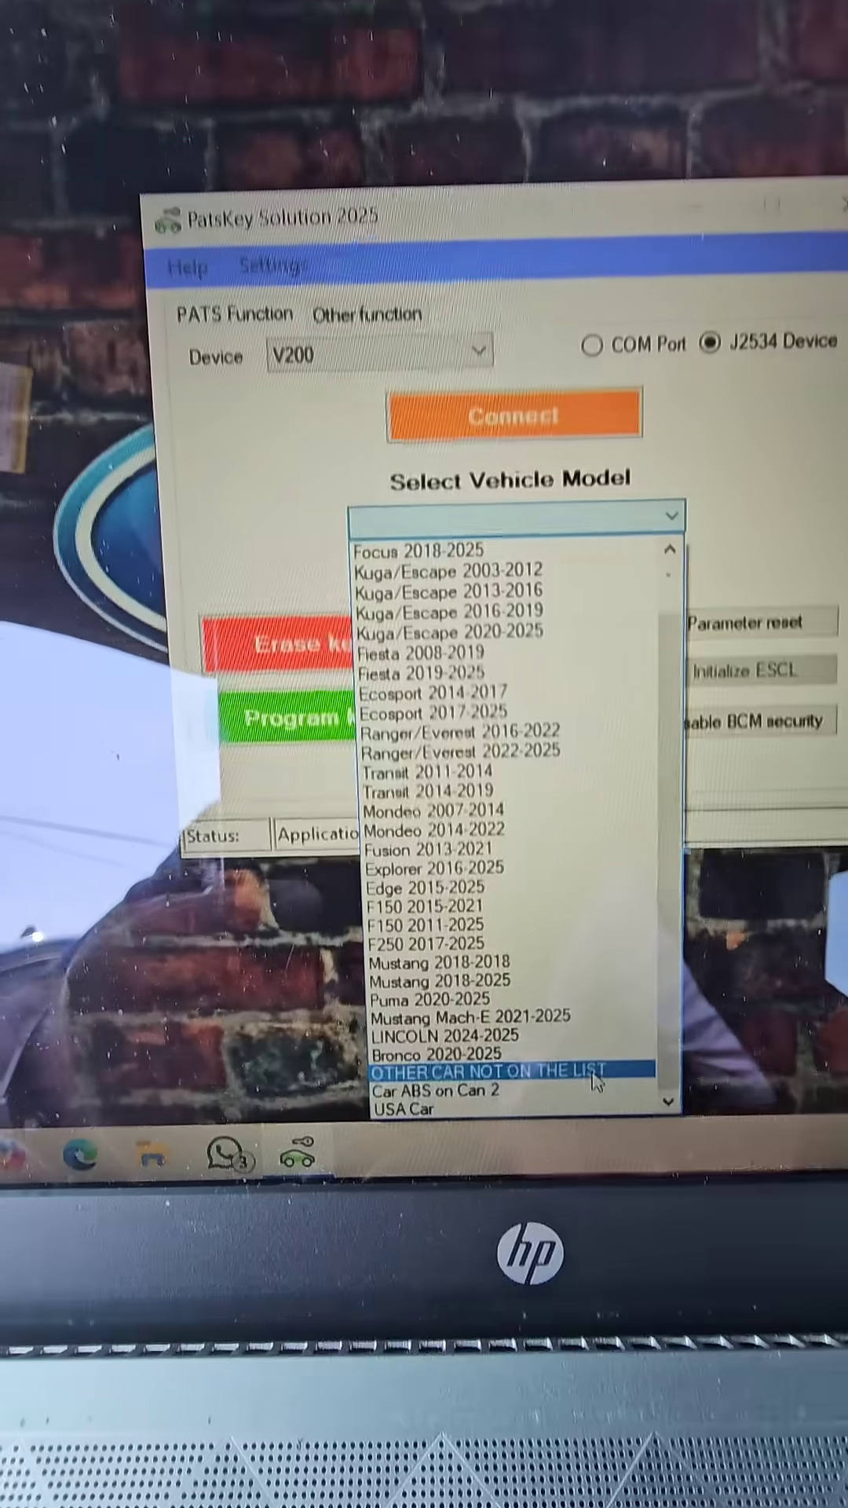
{"action": "left_click", "coordinate": [596, 1073]}
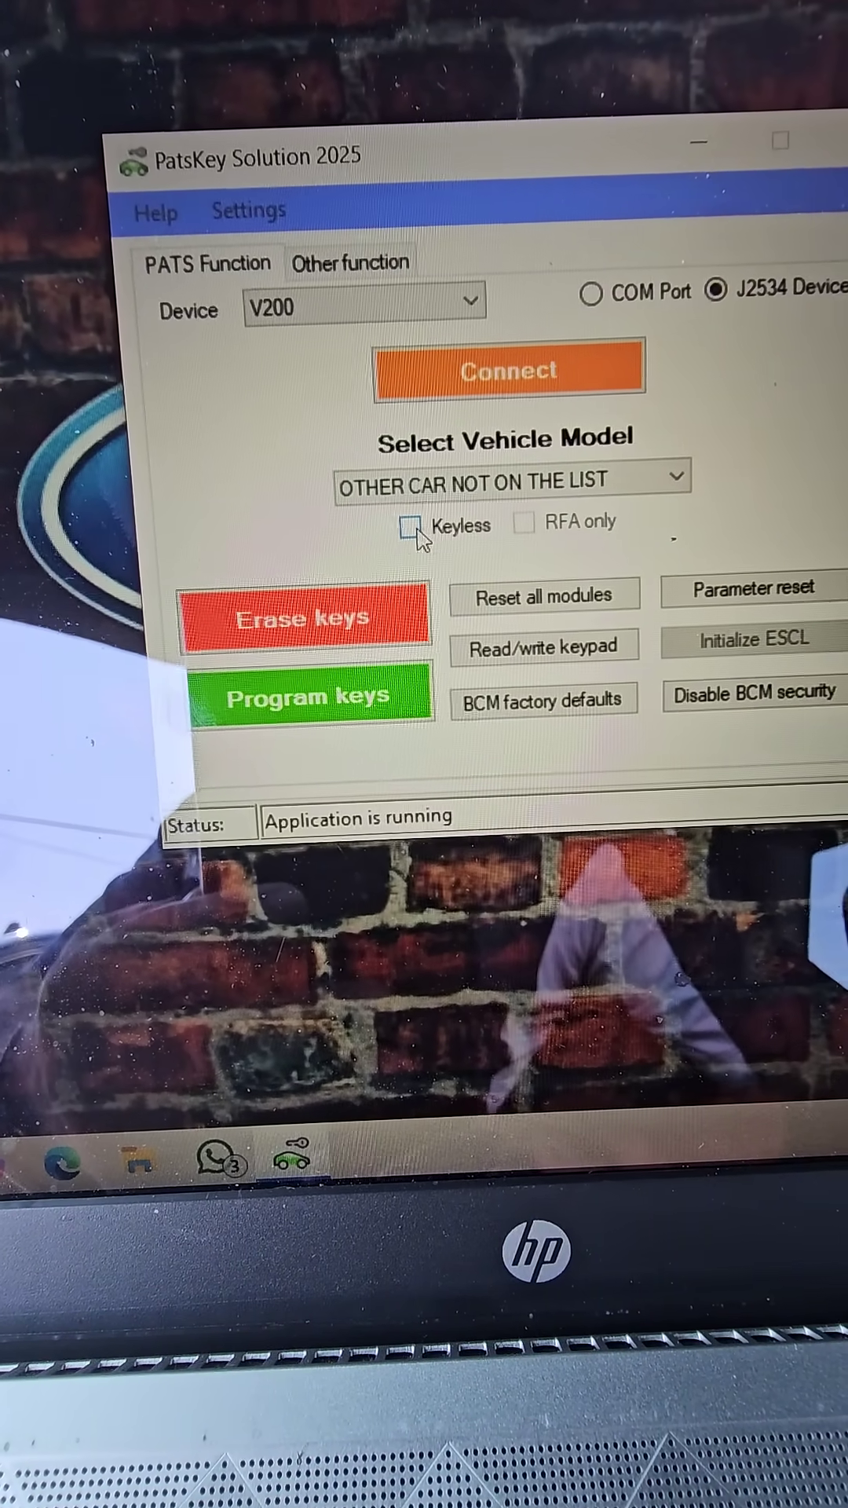
{"action": "left_click", "coordinate": [415, 540]}
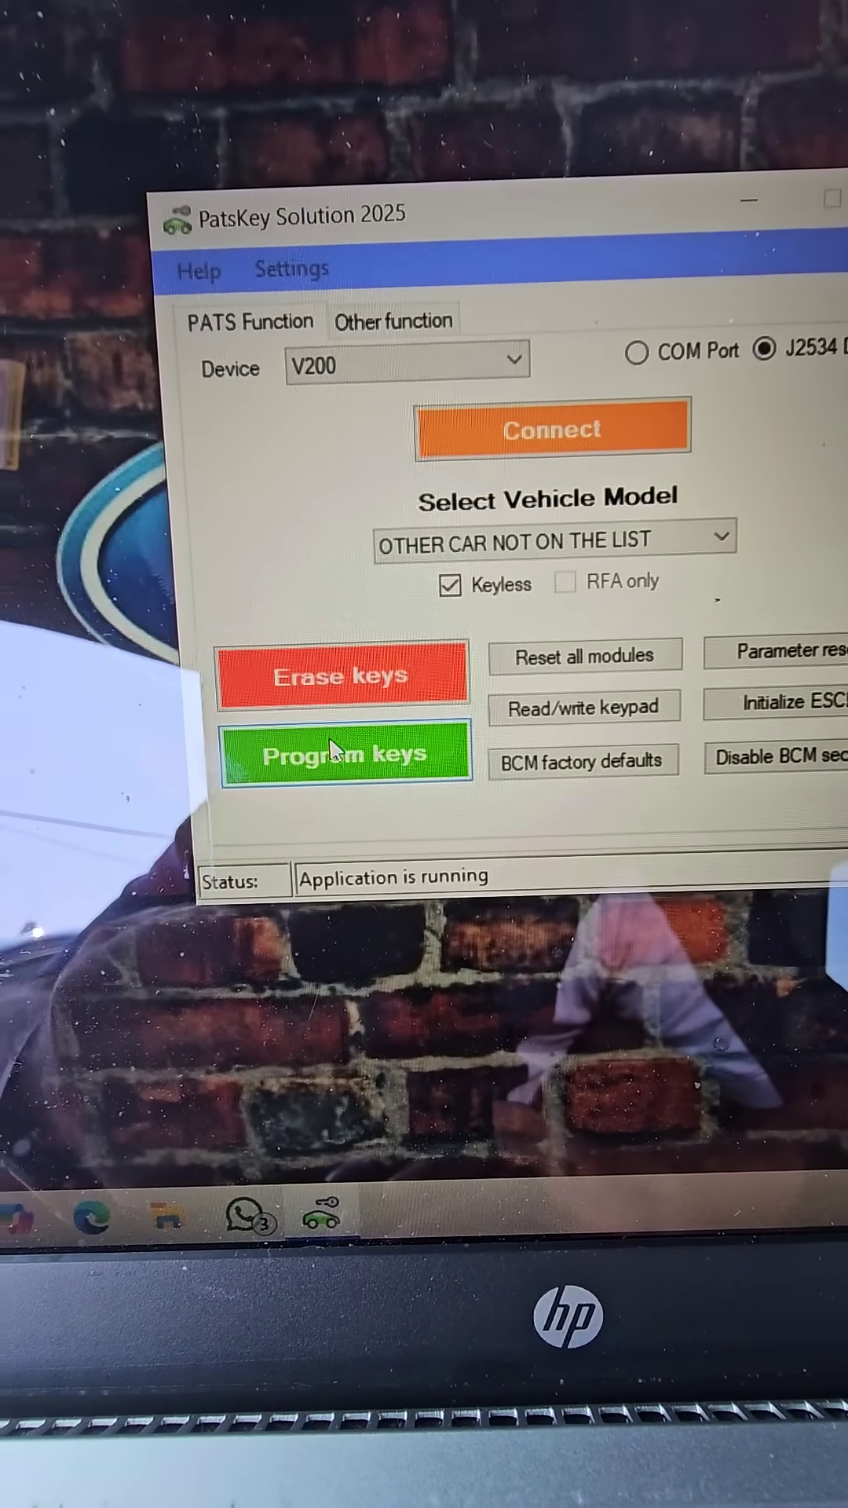
{"action": "left_click", "coordinate": [328, 750]}
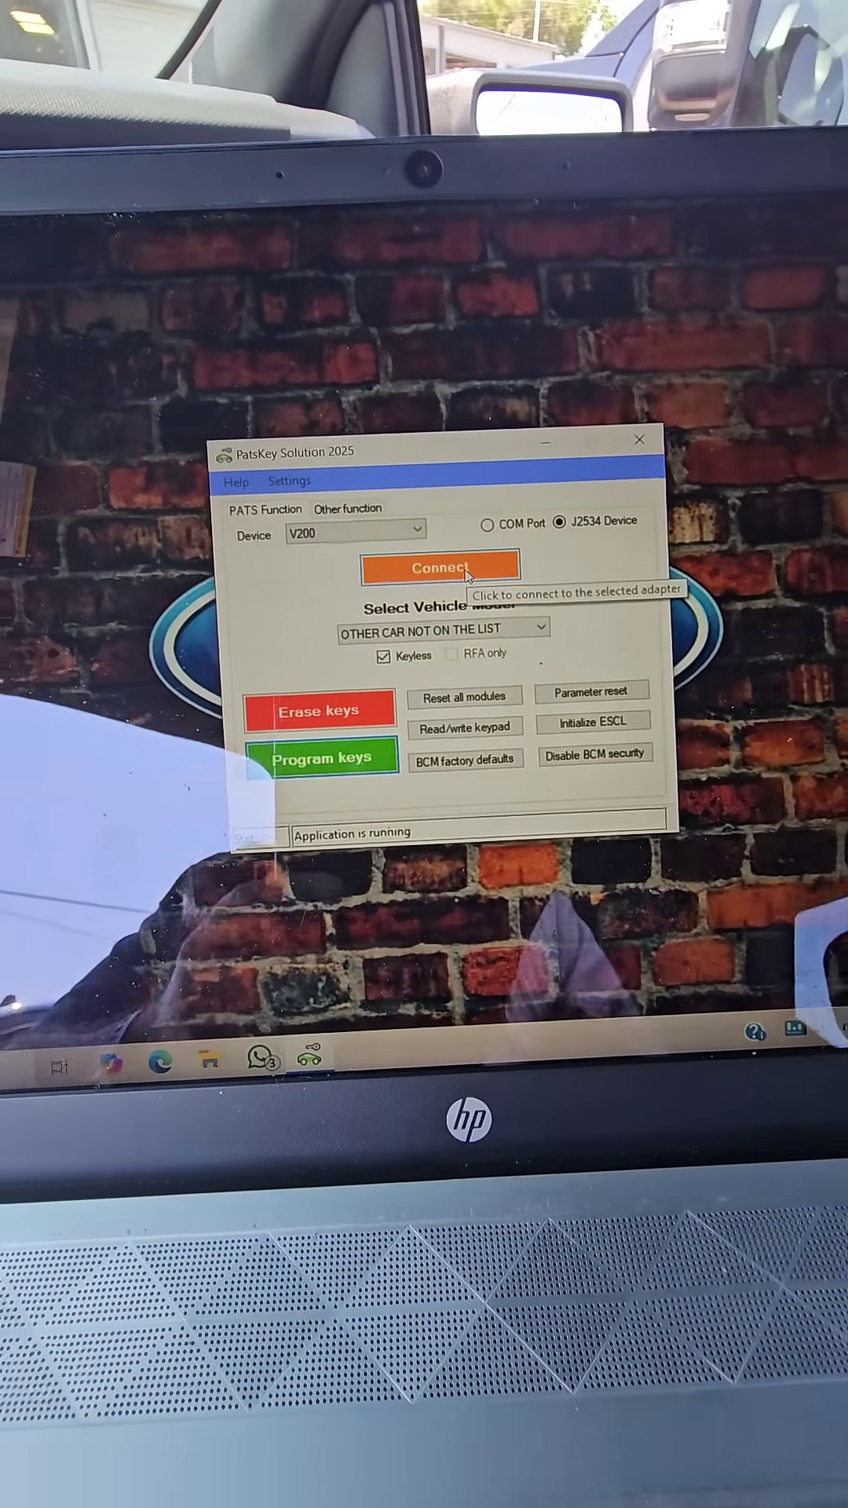
Connect PatsKey Solution to the V200 device.
{"action": "left_click", "coordinate": [467, 574]}
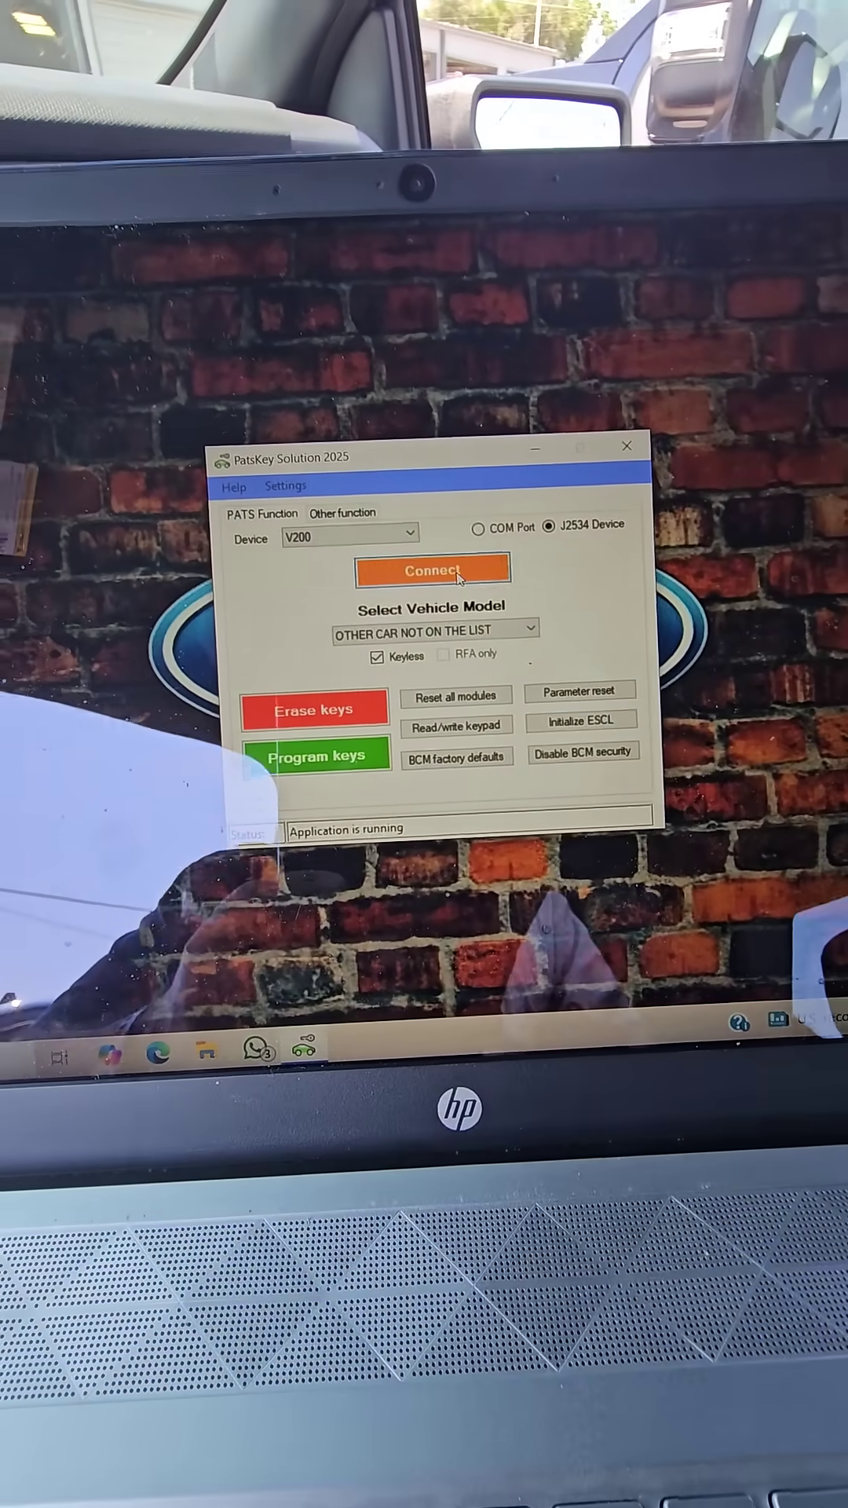